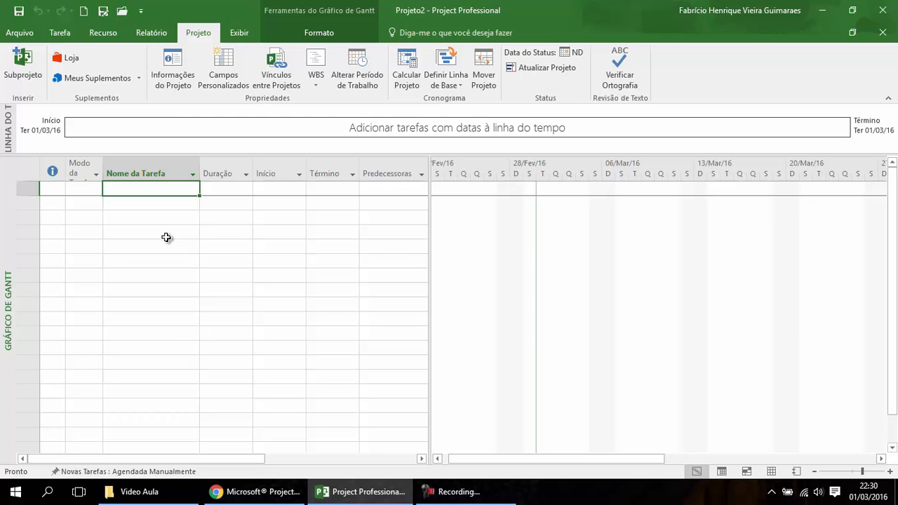
Add a task named "Tarefa Manual" in the first row and widen the Modo da Tarefa column to show its full heading.
{"action": "type", "text": "Tarefa"}
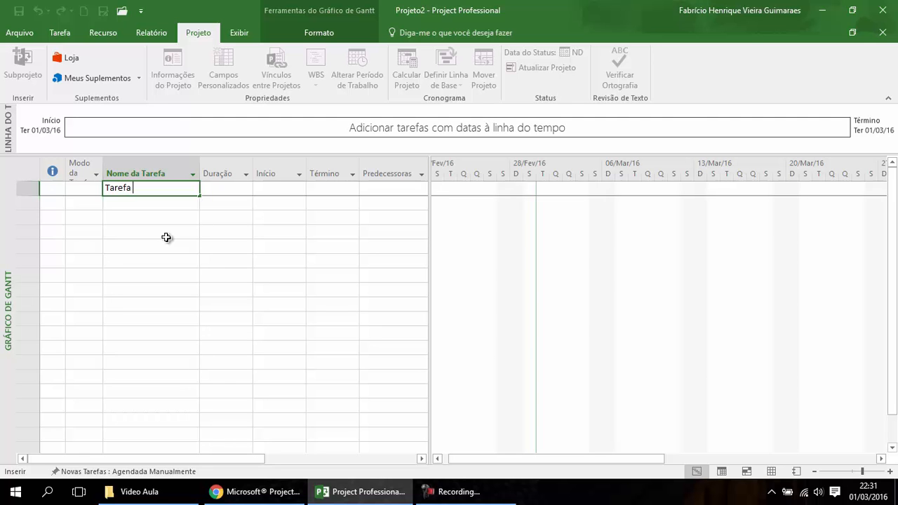
{"action": "type", "text": " Manual"}
{"action": "key", "text": "Return"}
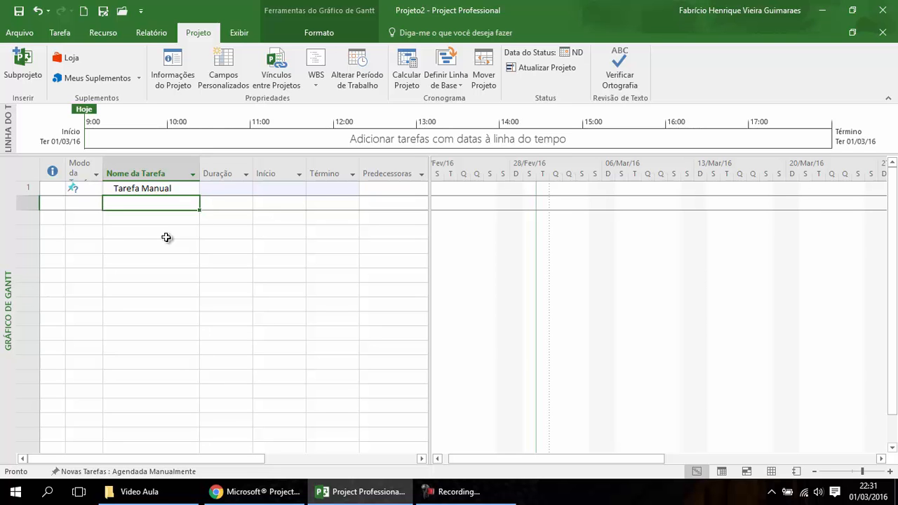
{"action": "key", "text": "Up"}
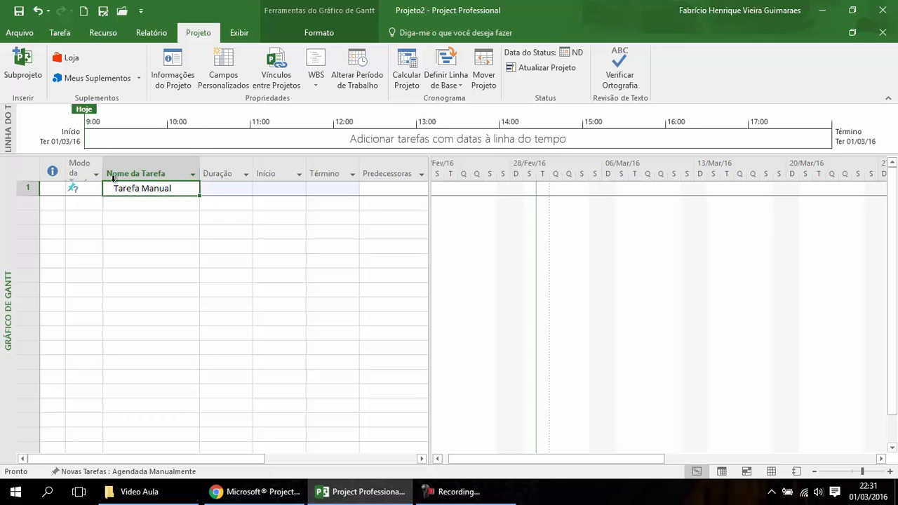
{"action": "left_click_drag", "start_coordinate": [103, 172], "coordinate": [118, 172]}
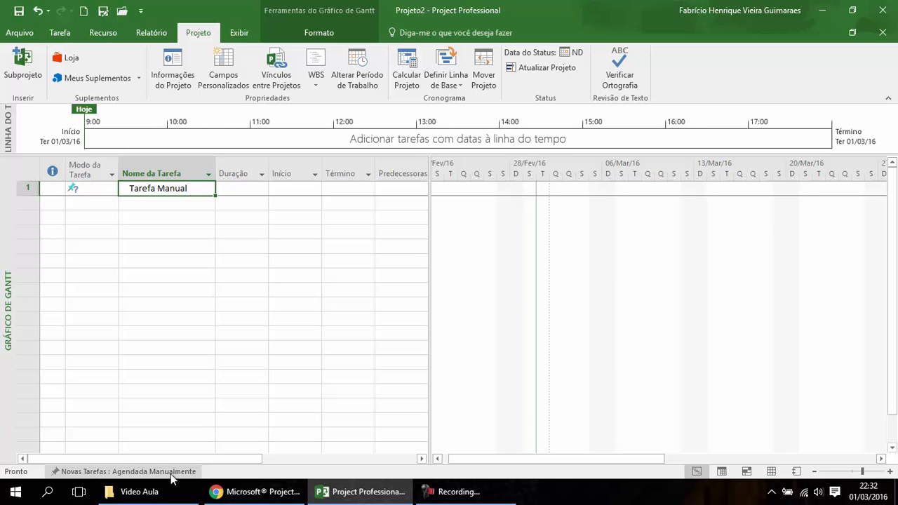
Set the duration of Tarefa Manual to 5 days.
{"action": "left_click", "coordinate": [171, 206]}
{"action": "left_click", "coordinate": [241, 189]}
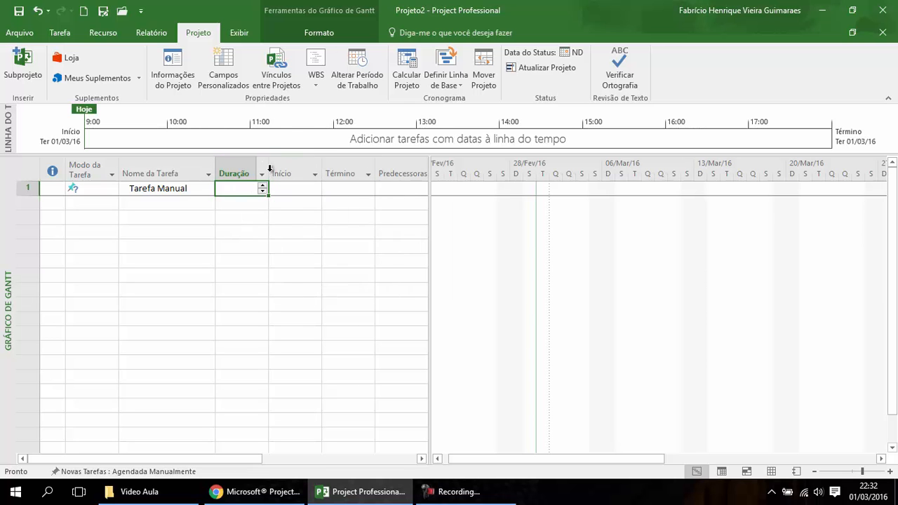
{"action": "left_click", "coordinate": [249, 208]}
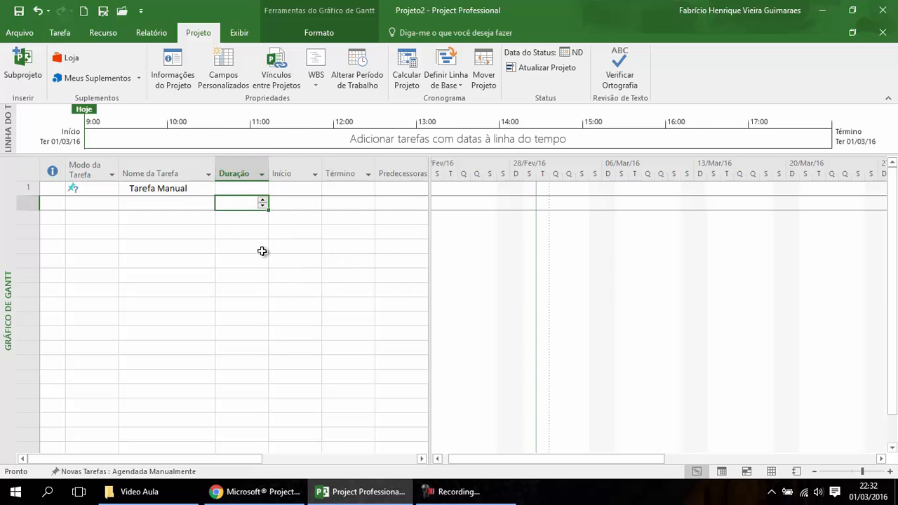
{"action": "key", "text": "Up"}
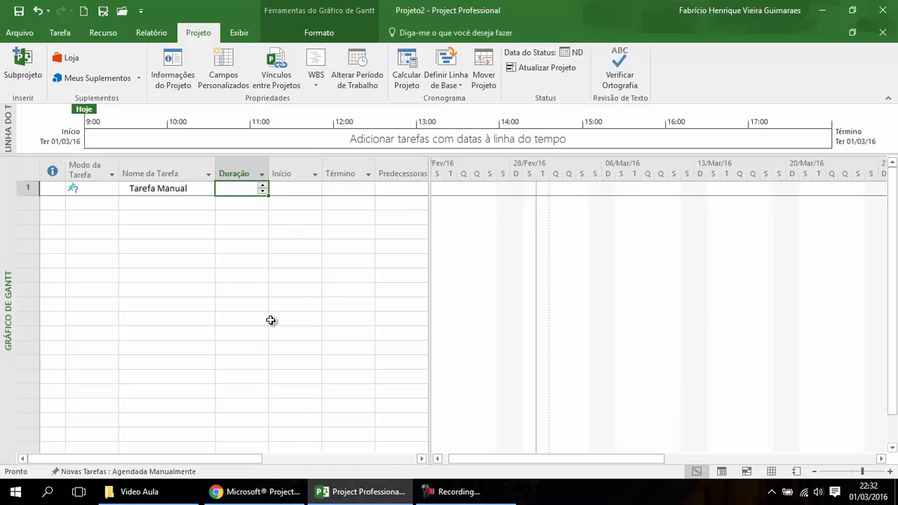
{"action": "type", "text": "5"}
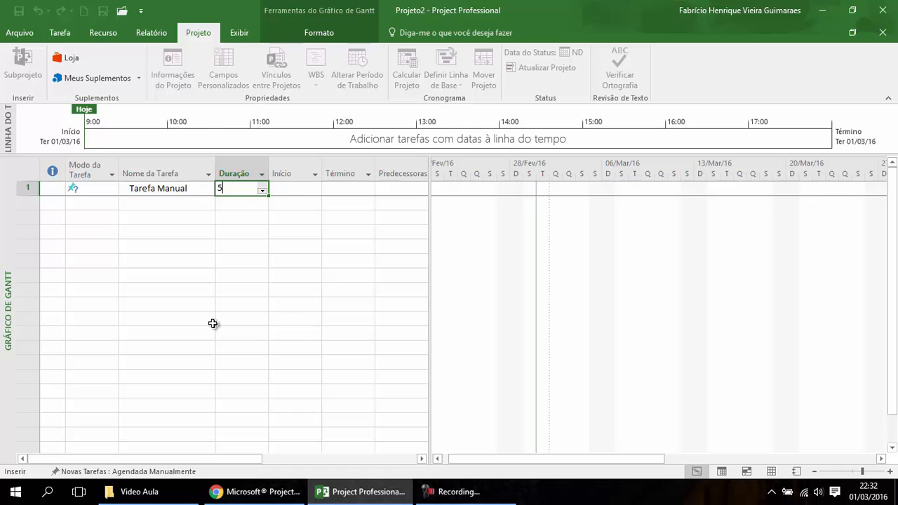
{"action": "key", "text": "Return"}
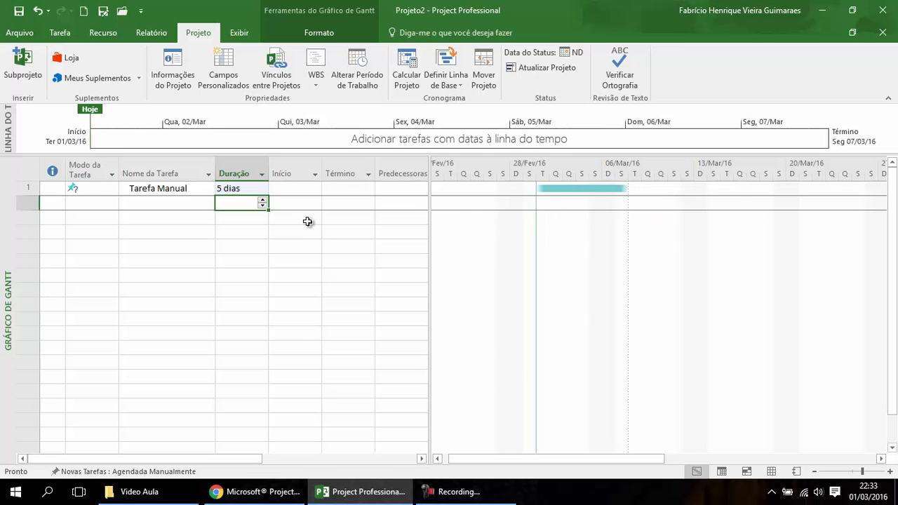
Set the start date of Tarefa Manual to 10/3 and review its duration, start and finish.
{"action": "left_click", "coordinate": [291, 190]}
{"action": "left_click", "coordinate": [332, 191]}
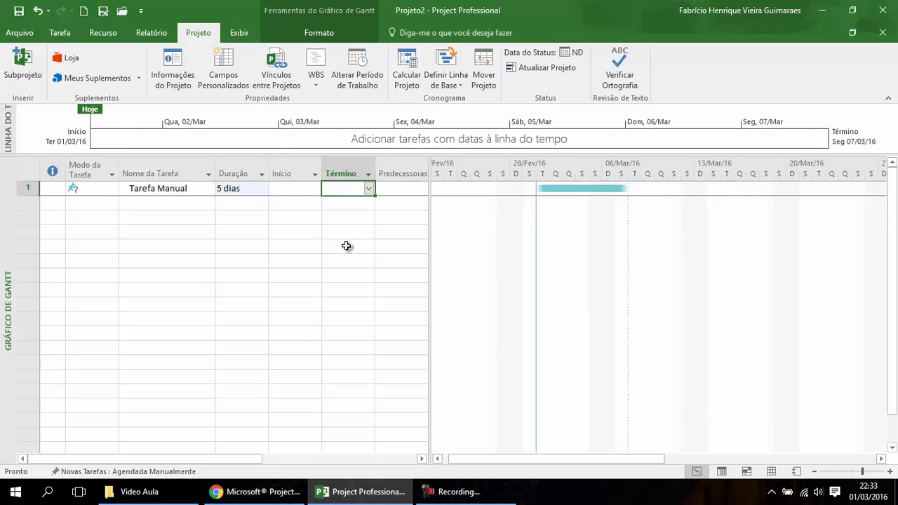
{"action": "left_click", "coordinate": [275, 188]}
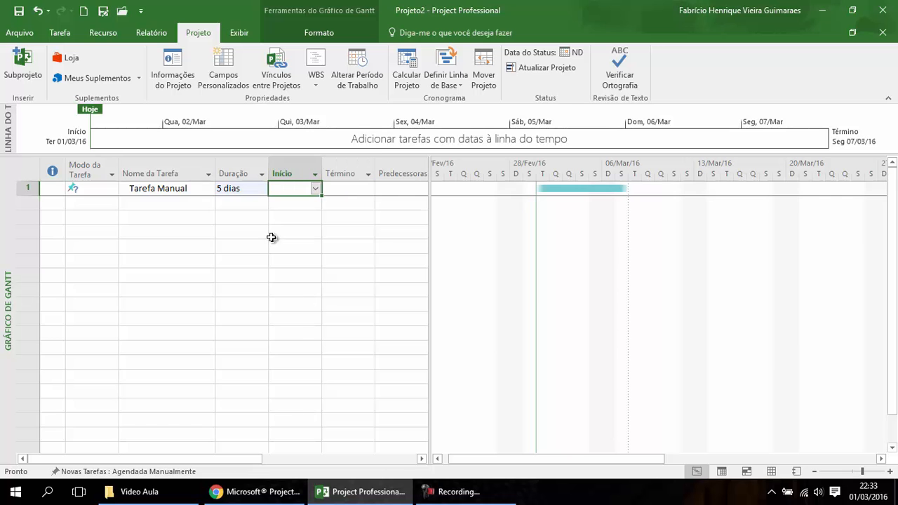
{"action": "type", "text": "10/3"}
{"action": "key", "text": "Return"}
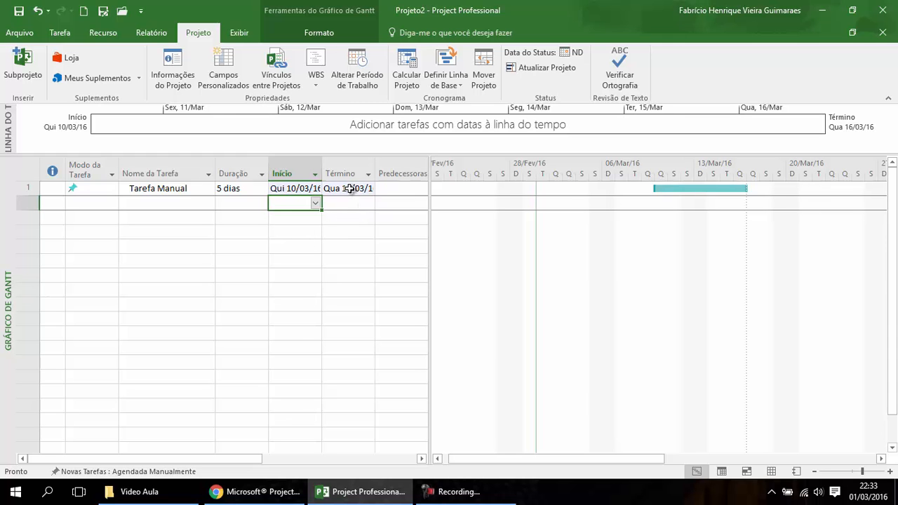
{"action": "left_click", "coordinate": [233, 189]}
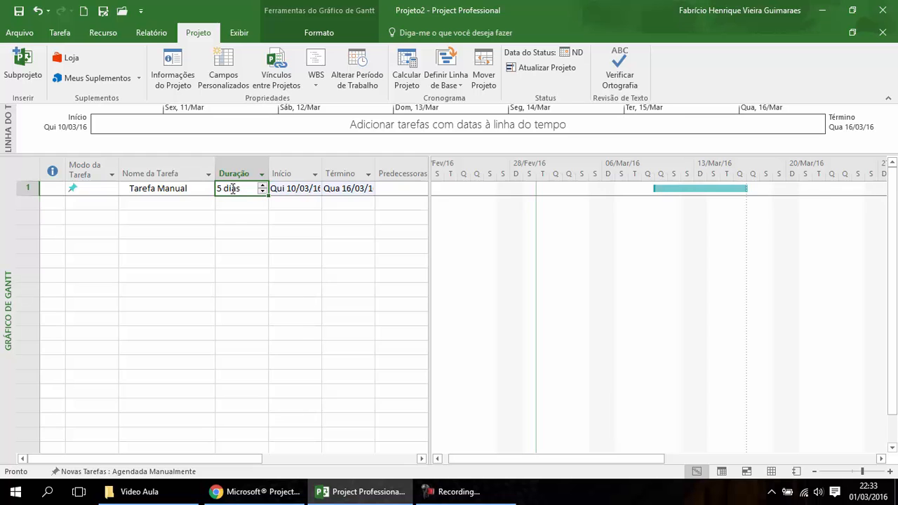
{"action": "left_click", "coordinate": [299, 189]}
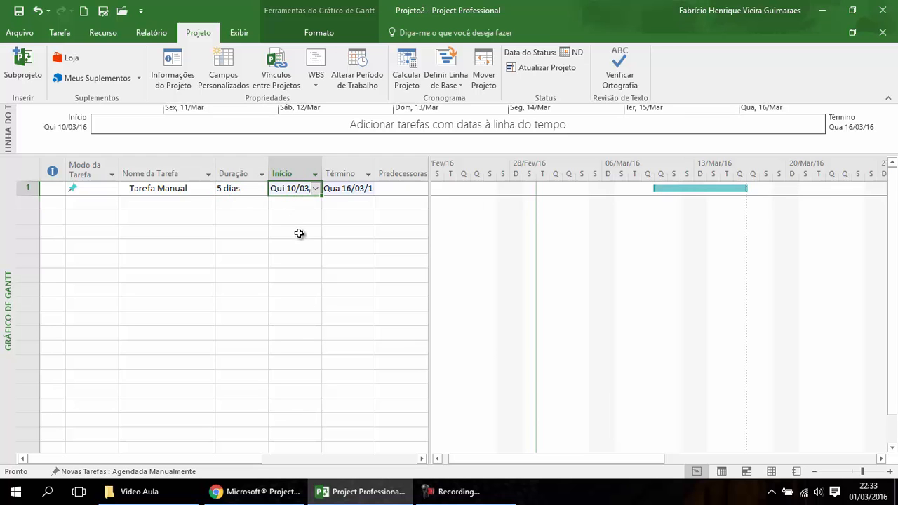
{"action": "left_click", "coordinate": [351, 189]}
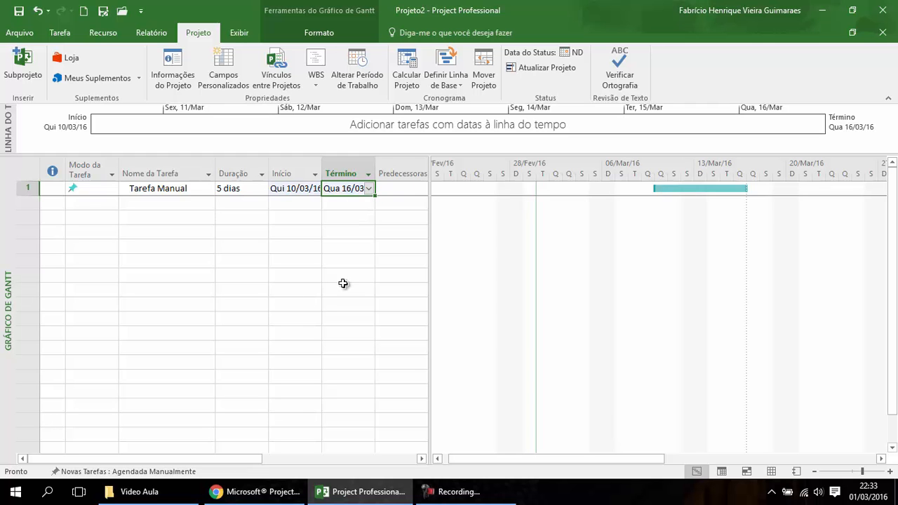
Add a second task named "Tarefa Manual 2" below Tarefa Manual.
{"action": "left_click", "coordinate": [164, 203]}
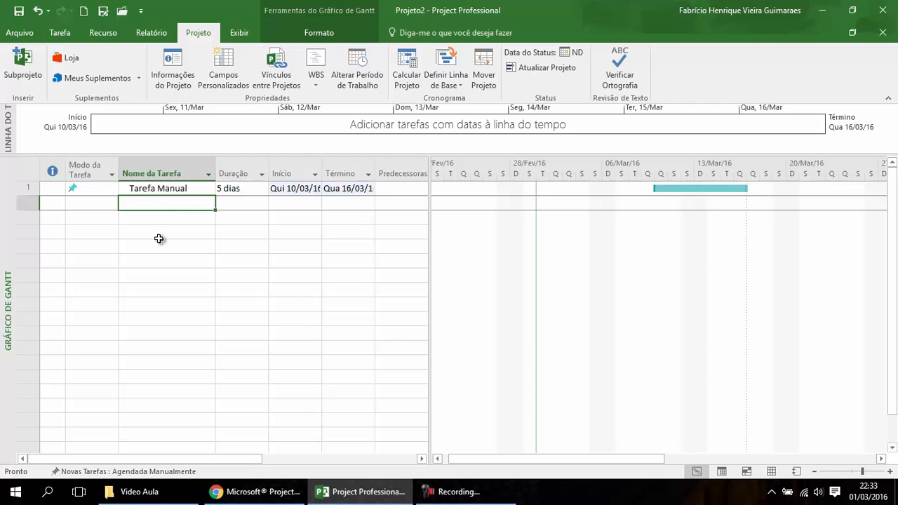
{"action": "type", "text": "Tarefa Manual"}
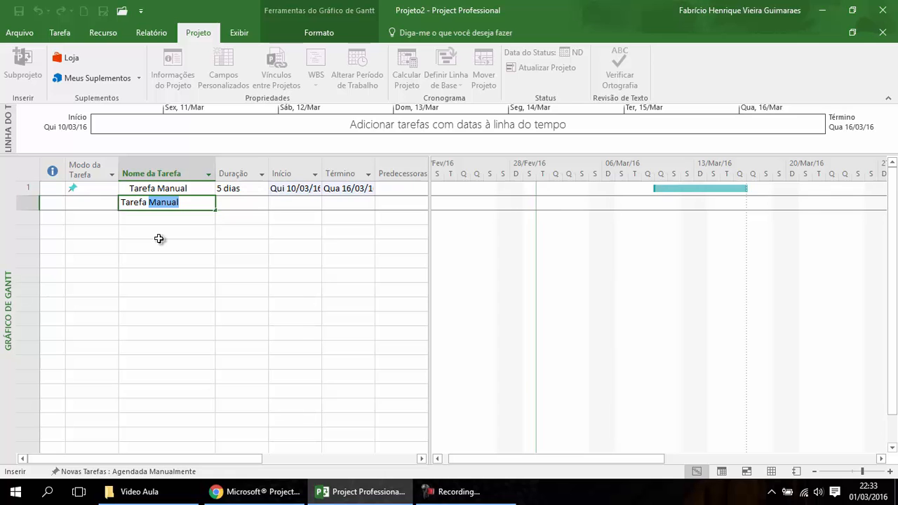
{"action": "type", "text": " 2"}
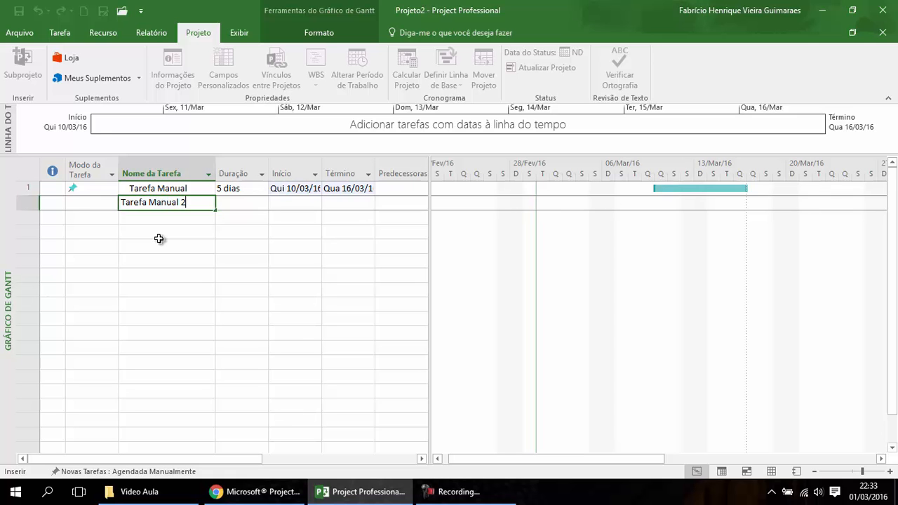
{"action": "key", "text": "Tab"}
{"action": "key", "text": "Tab"}
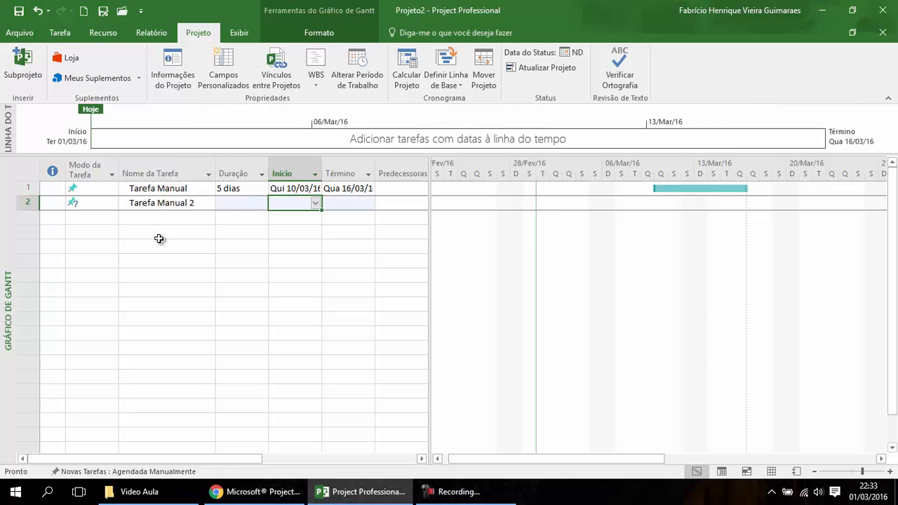
Set the start of Tarefa Manual 2 to 14/03/16 and its finish to 16/03/16.
{"action": "left_click", "coordinate": [315, 202]}
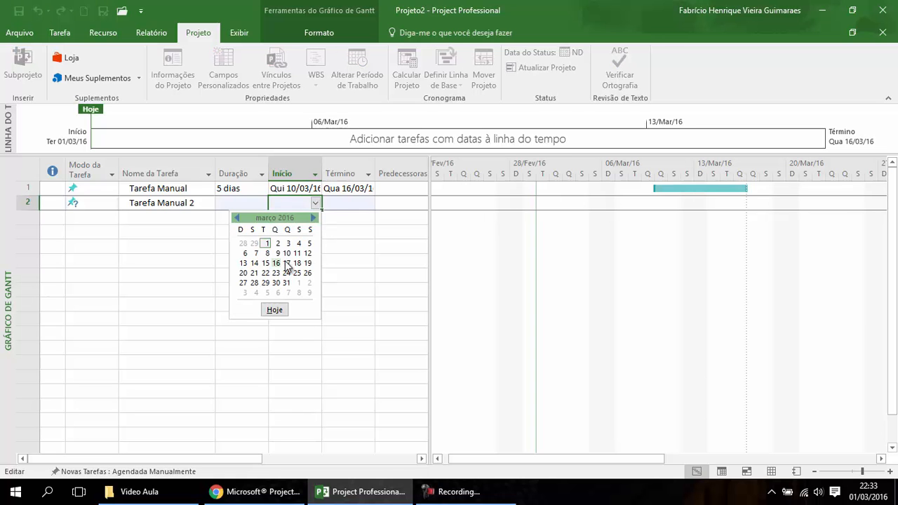
{"action": "left_click", "coordinate": [255, 263]}
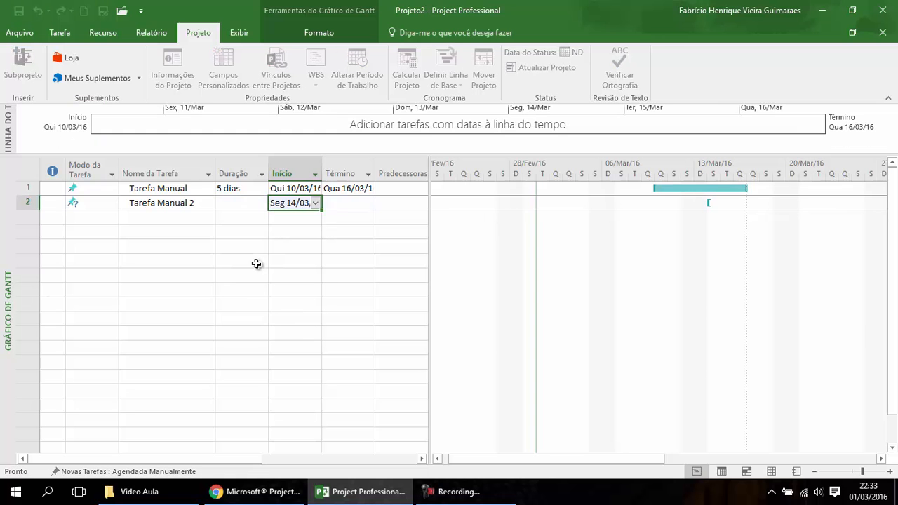
{"action": "left_click", "coordinate": [344, 207]}
{"action": "left_click", "coordinate": [369, 202]}
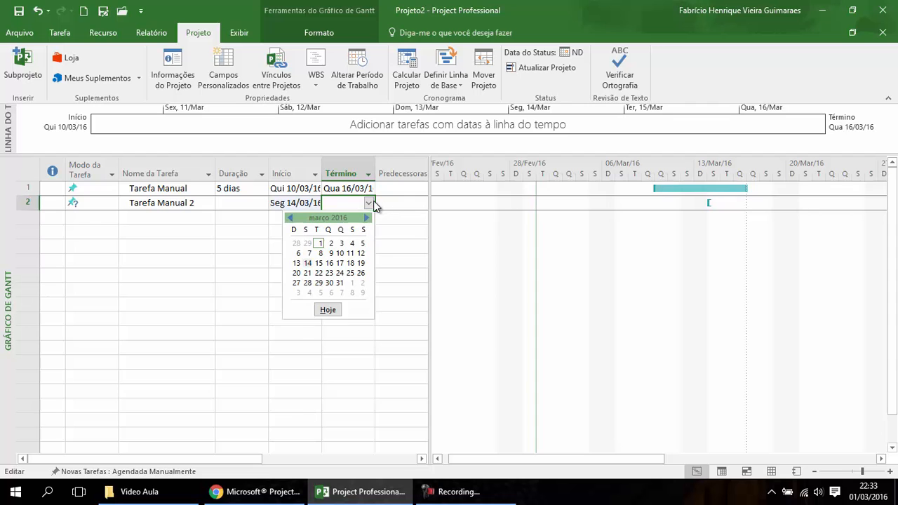
{"action": "left_click", "coordinate": [332, 265]}
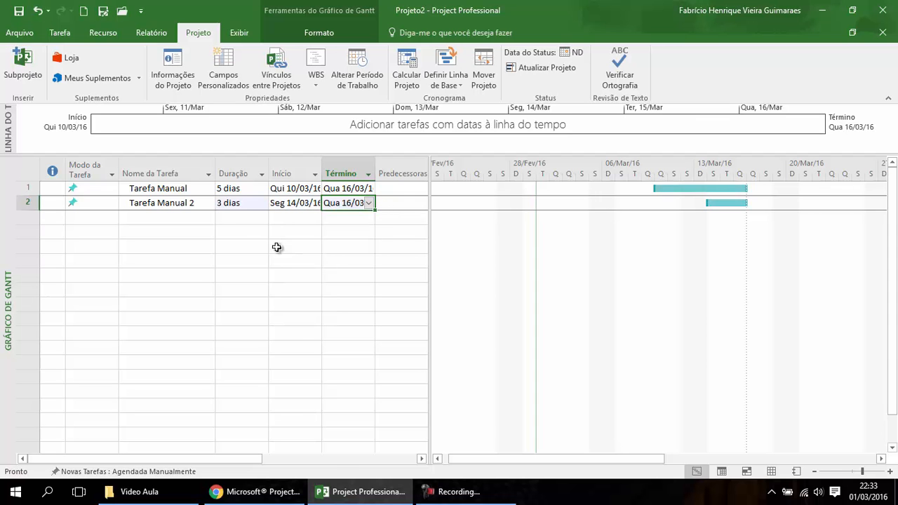
{"action": "left_click", "coordinate": [239, 203]}
{"action": "left_click", "coordinate": [240, 221]}
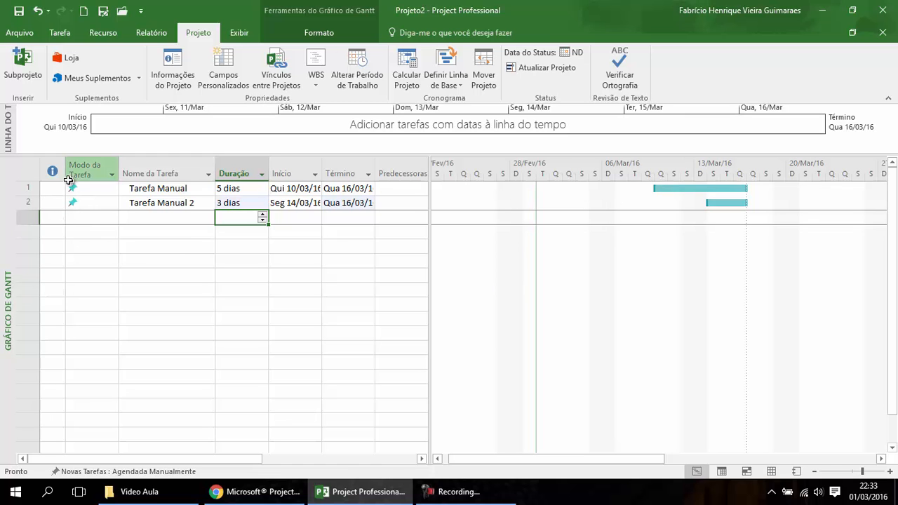
Check the project's start date and scheduling settings in the project information, keeping them as they are.
{"action": "left_click", "coordinate": [145, 219]}
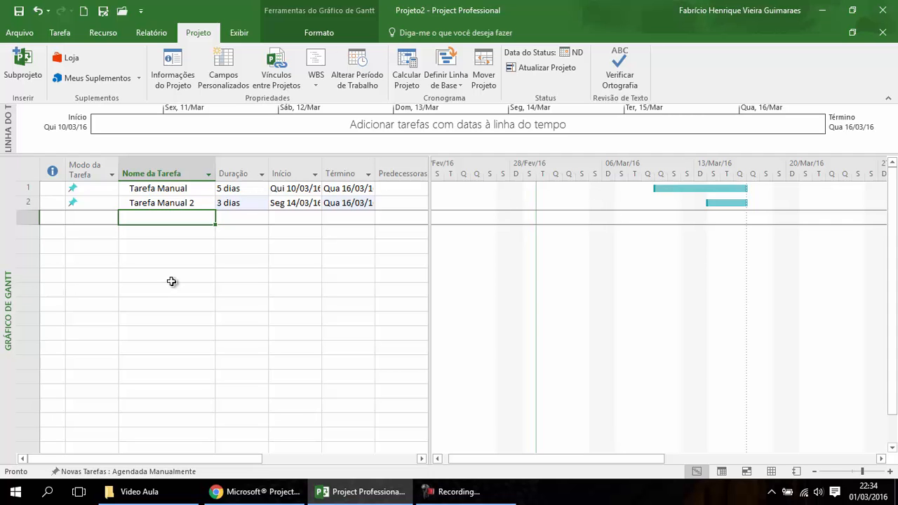
{"action": "left_click", "coordinate": [176, 76]}
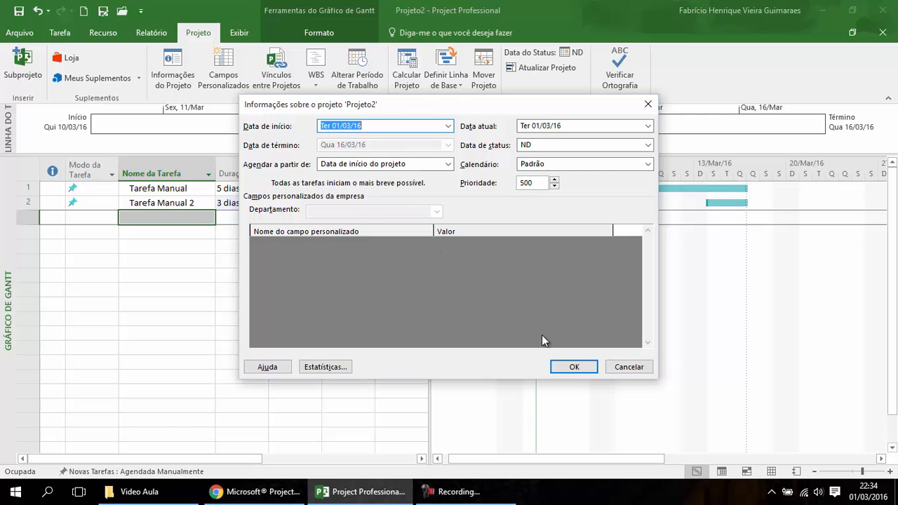
{"action": "left_click", "coordinate": [572, 367]}
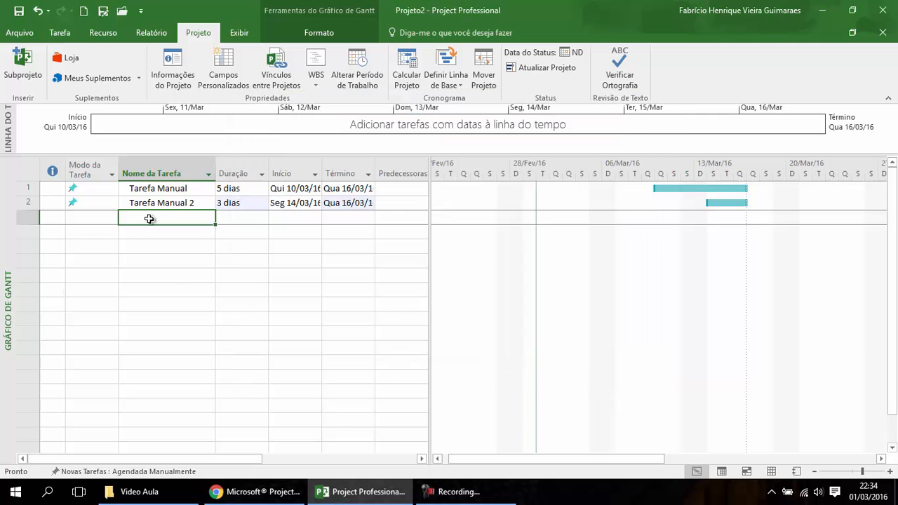
Create a third task in Agendada Automaticamente mode and name it "Tarefa Automatica".
{"action": "left_click", "coordinate": [117, 219]}
{"action": "left_click", "coordinate": [112, 217]}
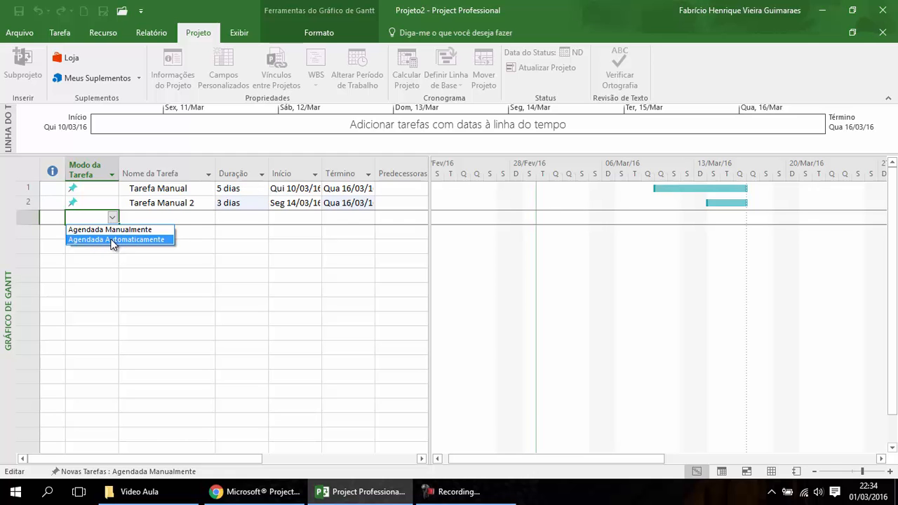
{"action": "left_click", "coordinate": [113, 239]}
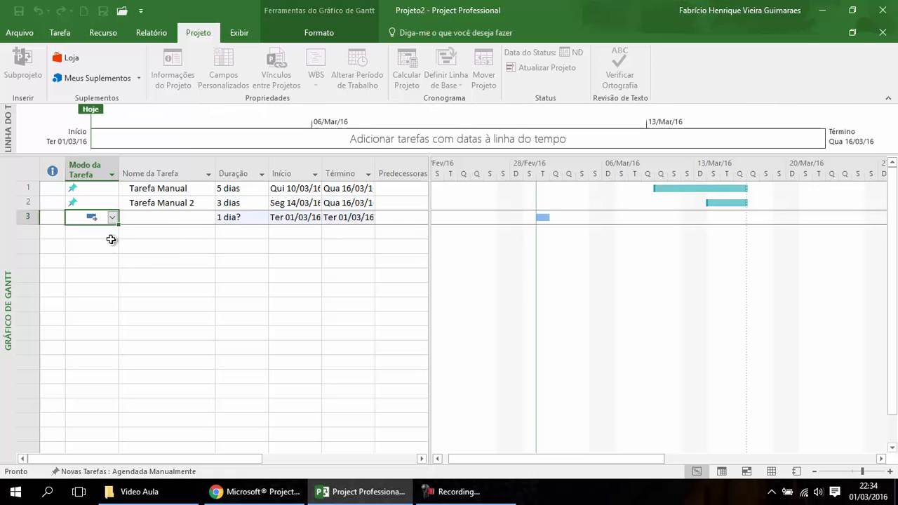
{"action": "left_click", "coordinate": [140, 218]}
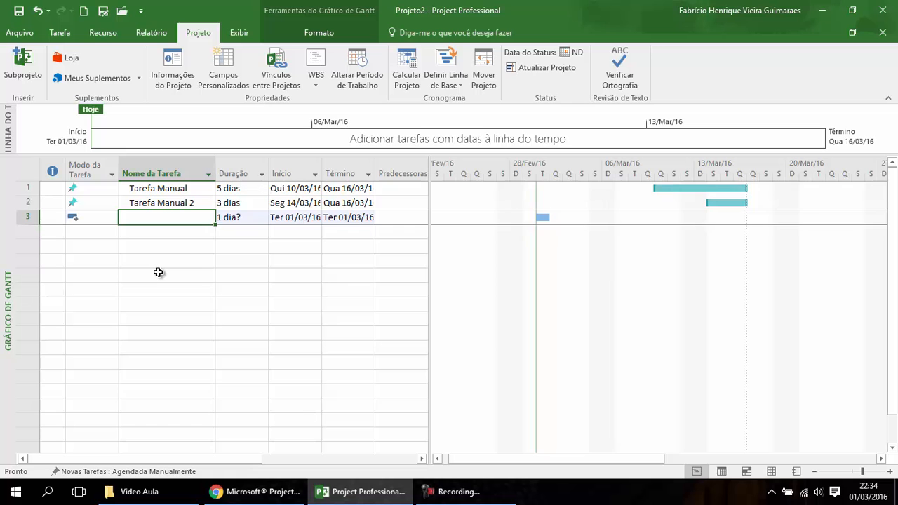
{"action": "type", "text": "Tarefa Automatica"}
{"action": "key", "text": "Return"}
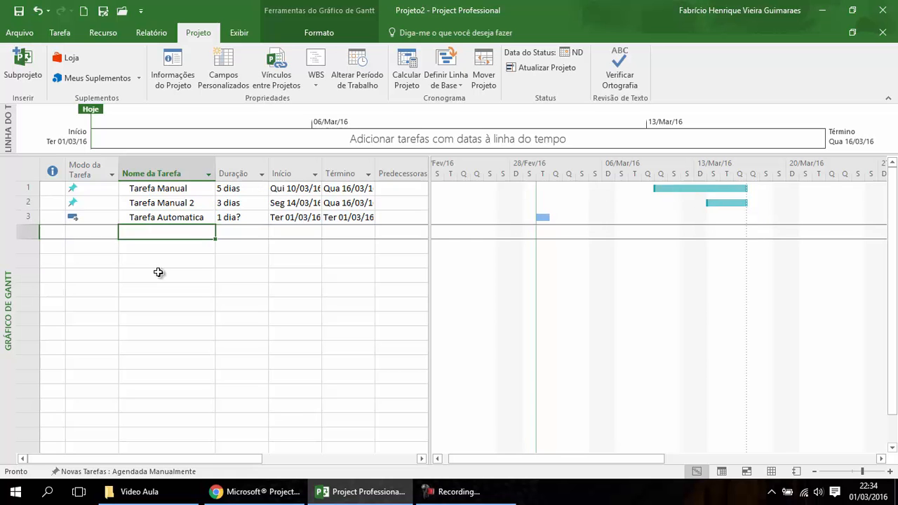
Review the duration, start and finish dates assigned to Tarefa Automatica.
{"action": "left_click", "coordinate": [192, 218]}
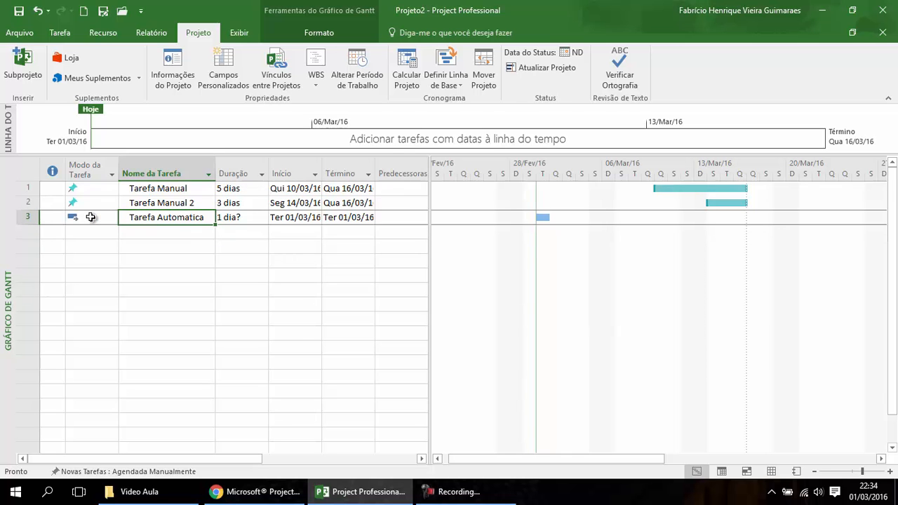
{"action": "left_click", "coordinate": [242, 218]}
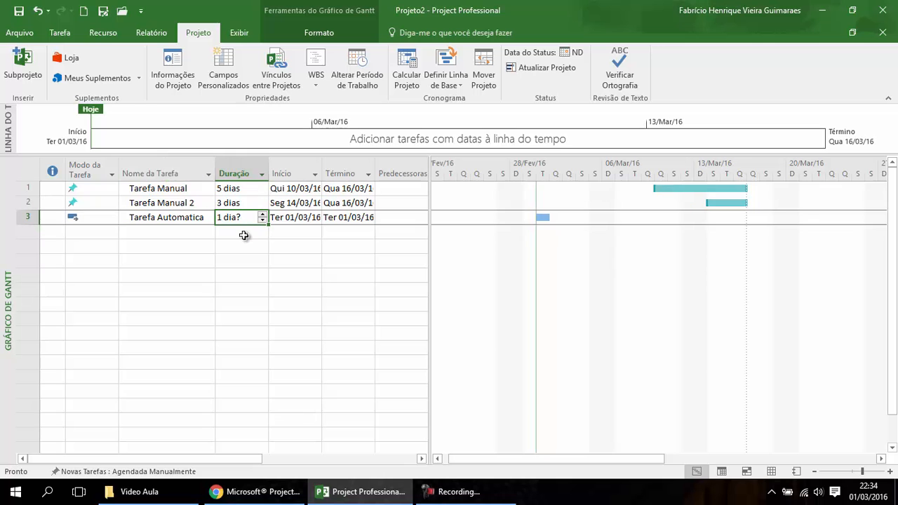
{"action": "left_click", "coordinate": [281, 221]}
{"action": "left_click", "coordinate": [342, 219]}
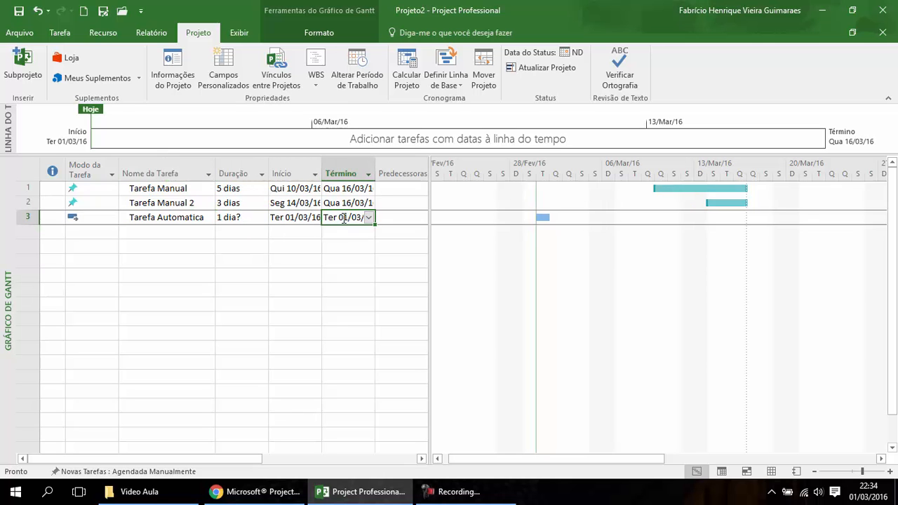
{"action": "left_click", "coordinate": [235, 219]}
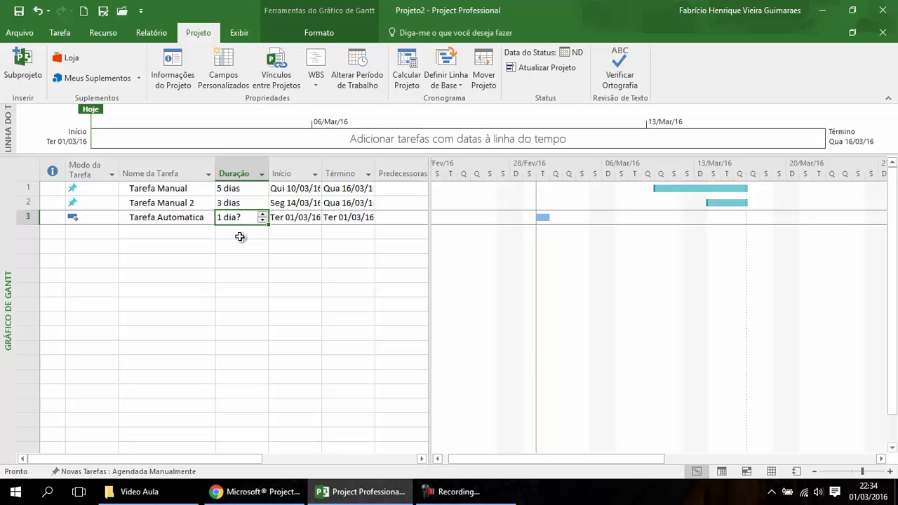
Set the duration of Tarefa Automatica to 4 days and compare its bar in the Gantt chart.
{"action": "type", "text": "4"}
{"action": "key", "text": "Return"}
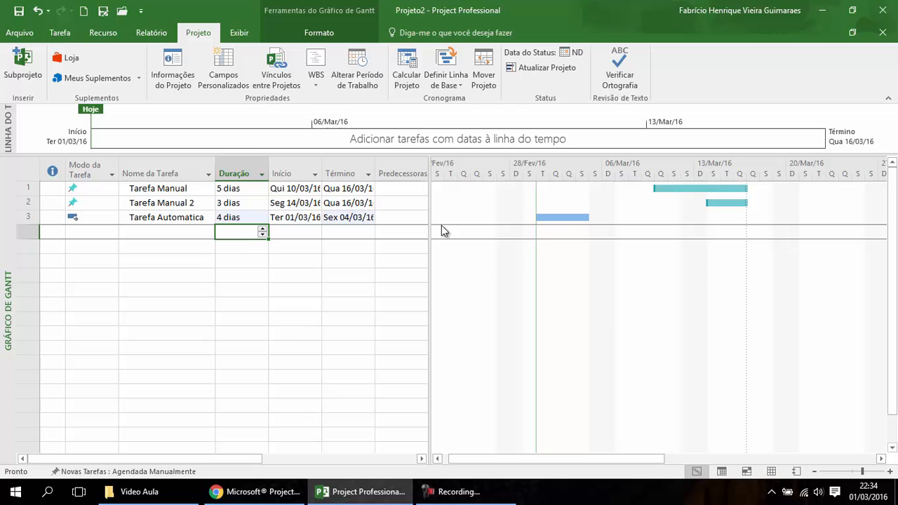
{"action": "mouse_move", "coordinate": [580, 218]}
{"action": "left_click", "coordinate": [159, 233]}
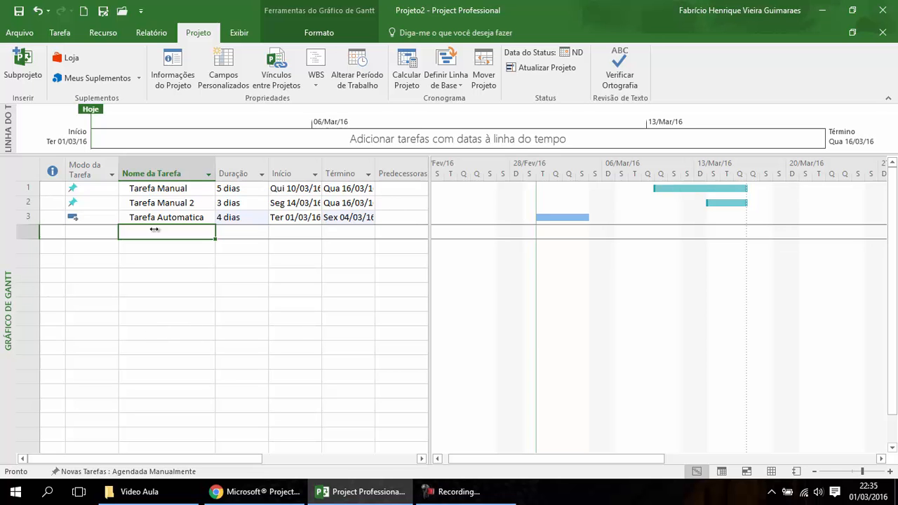
In the schedule options, set newly created tasks to Agendada Automaticamente for Todos os Novos Projetos.
{"action": "left_click", "coordinate": [20, 32]}
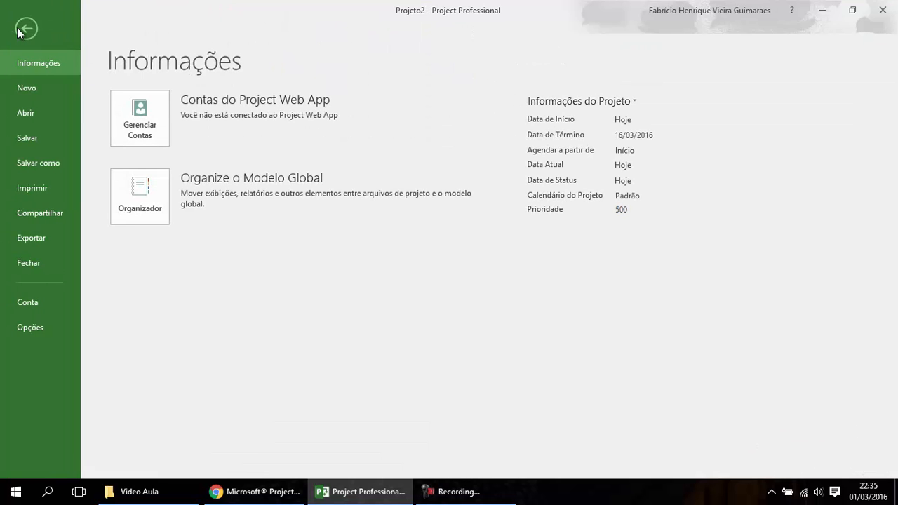
{"action": "left_click", "coordinate": [53, 331]}
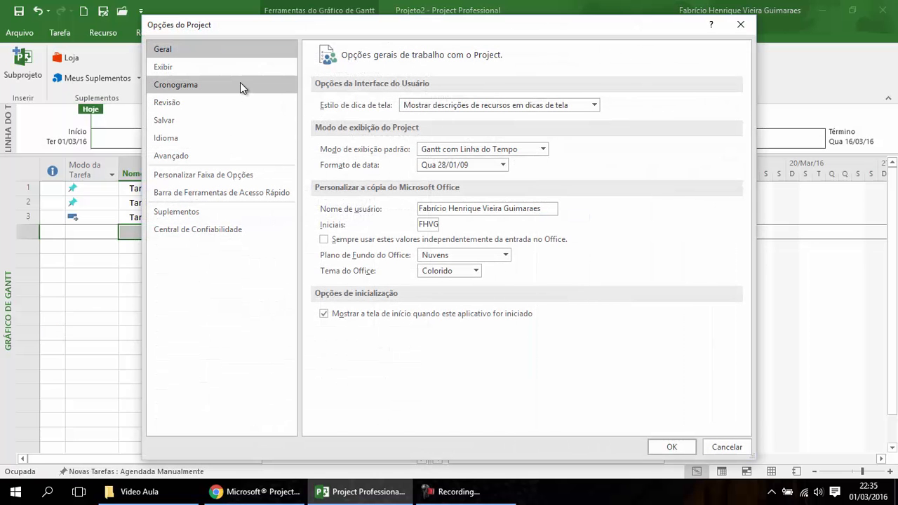
{"action": "left_click", "coordinate": [240, 84]}
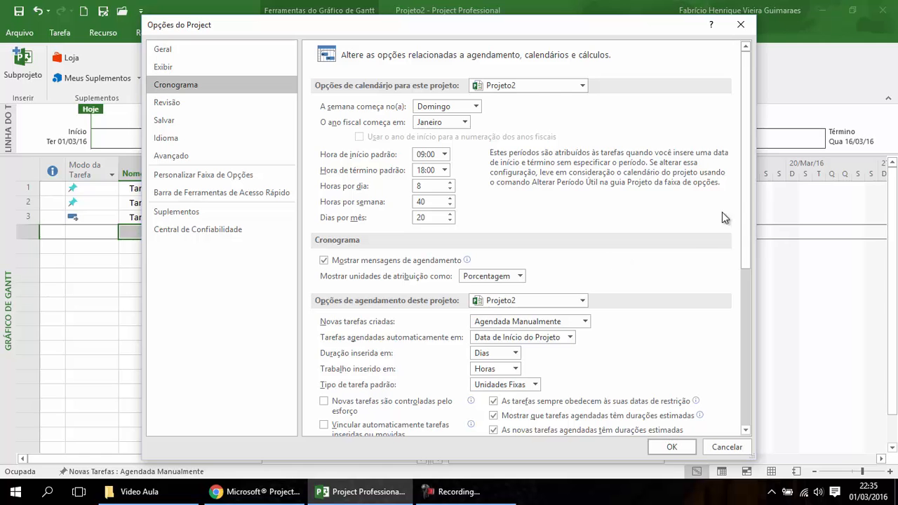
{"action": "left_click_drag", "start_coordinate": [747, 190], "coordinate": [749, 262]}
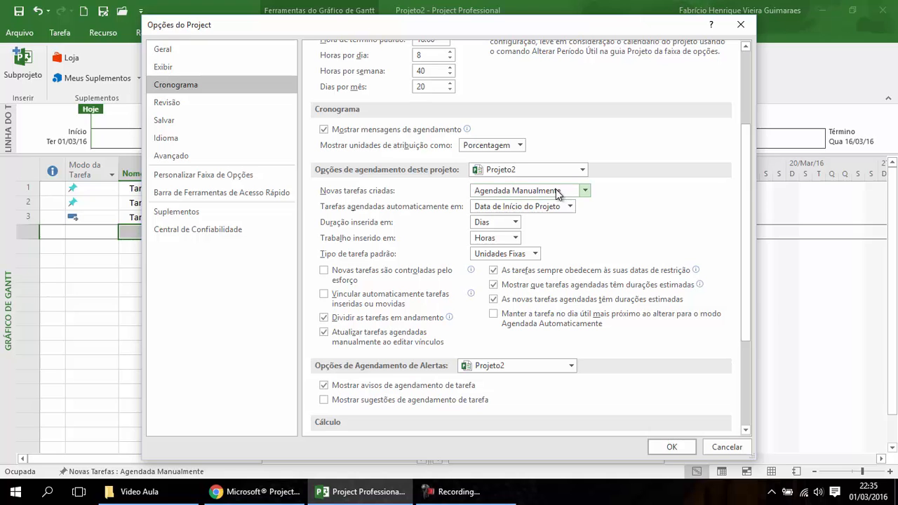
{"action": "left_click", "coordinate": [585, 190]}
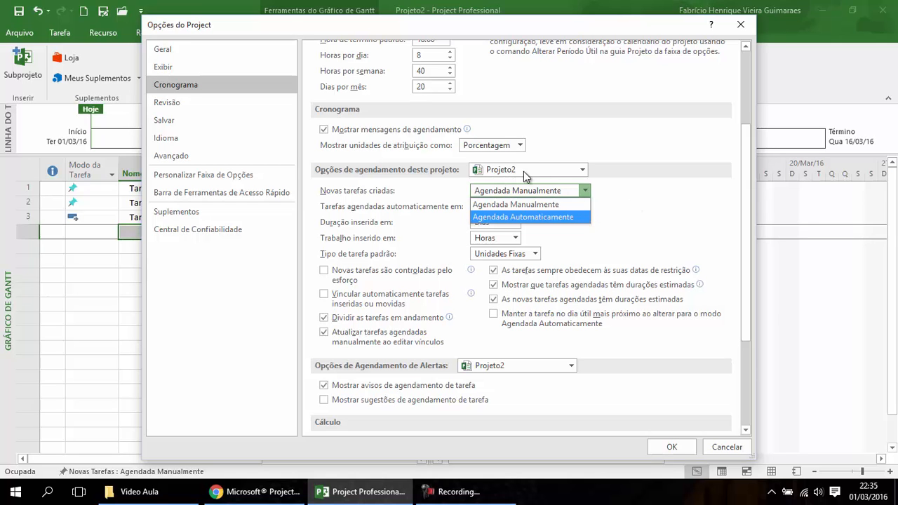
{"action": "left_click", "coordinate": [599, 174]}
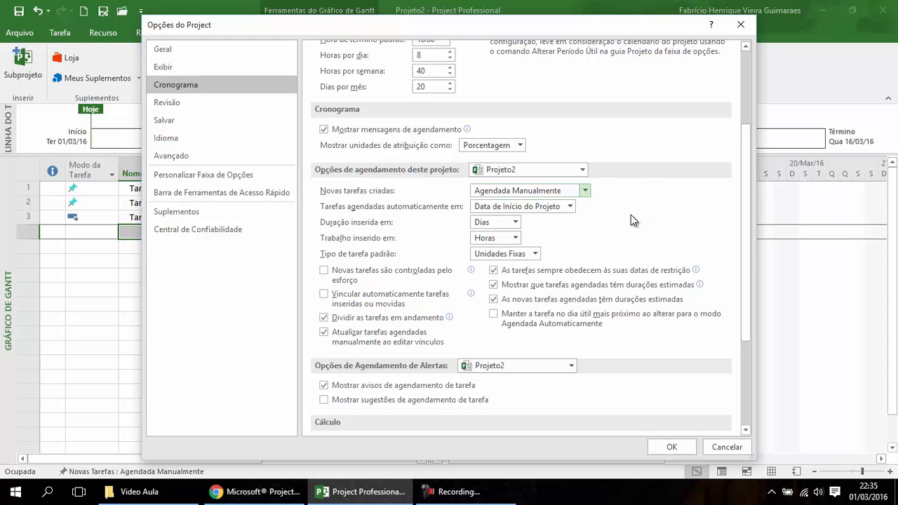
{"action": "left_click", "coordinate": [580, 170]}
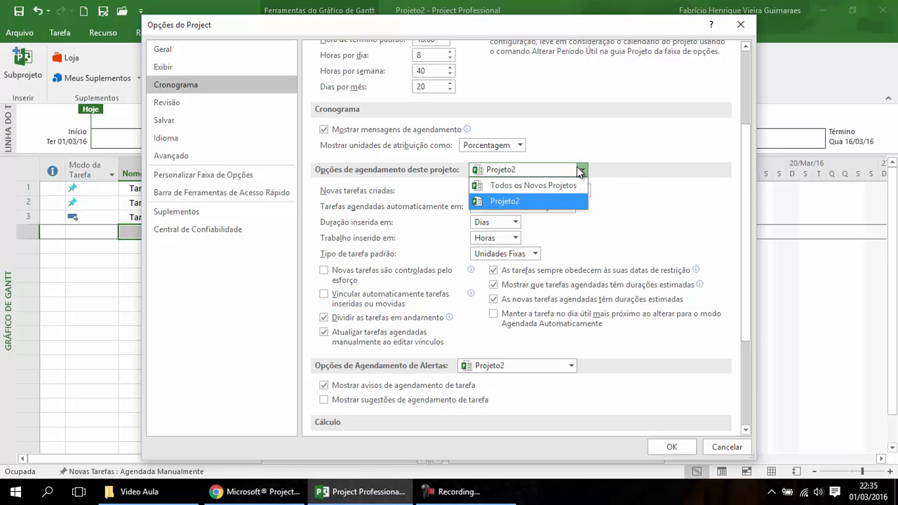
{"action": "left_click", "coordinate": [520, 186]}
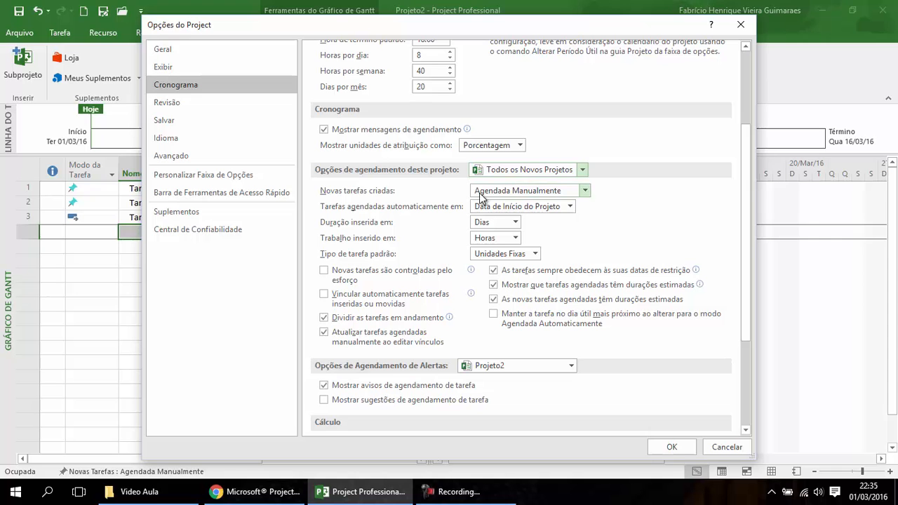
{"action": "left_click", "coordinate": [587, 190]}
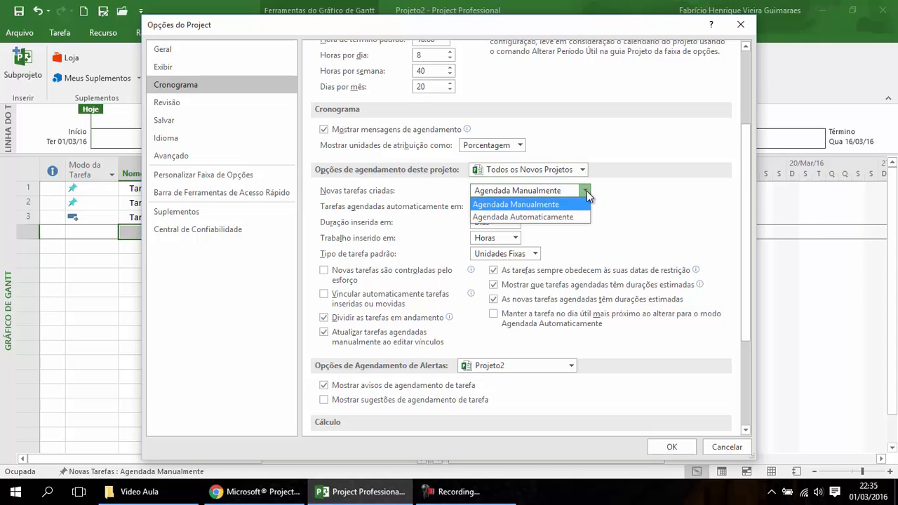
{"action": "left_click", "coordinate": [578, 215]}
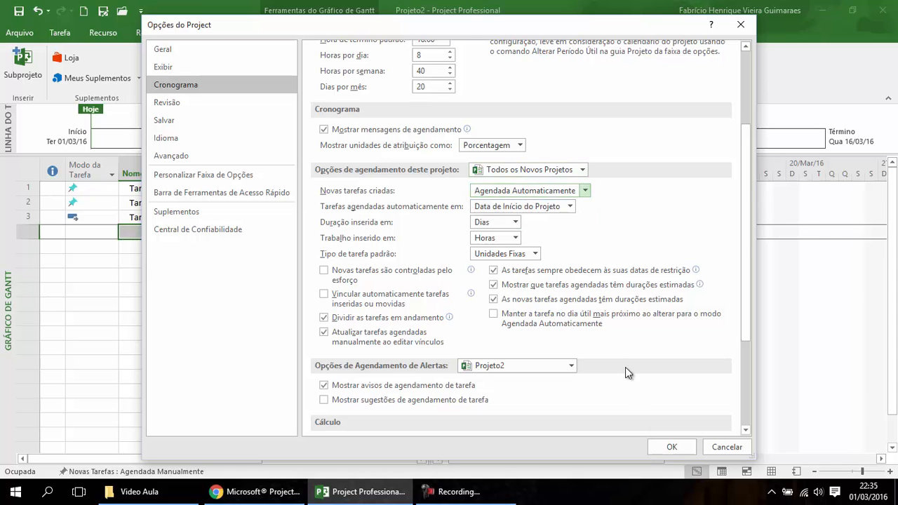
{"action": "left_click", "coordinate": [664, 447]}
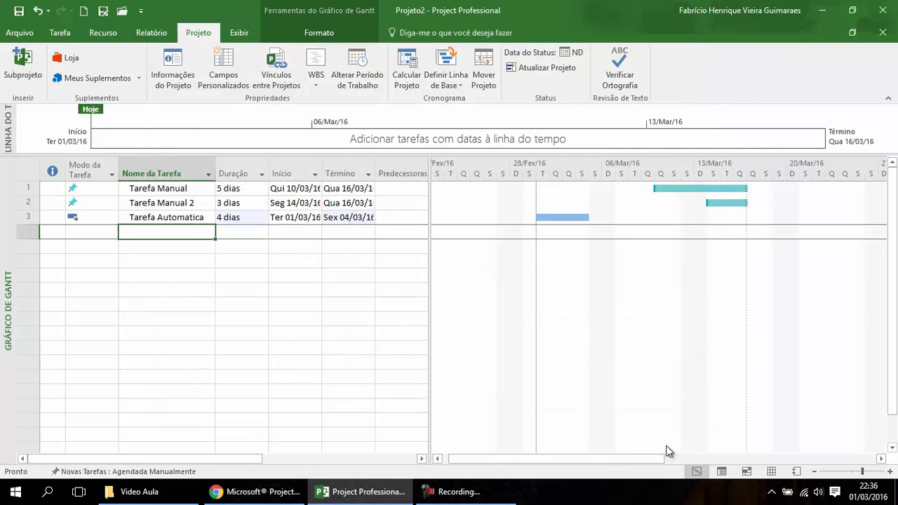
Select the empty task name cell directly below Tarefa Automatica.
{"action": "left_click", "coordinate": [191, 303]}
{"action": "left_click", "coordinate": [167, 261]}
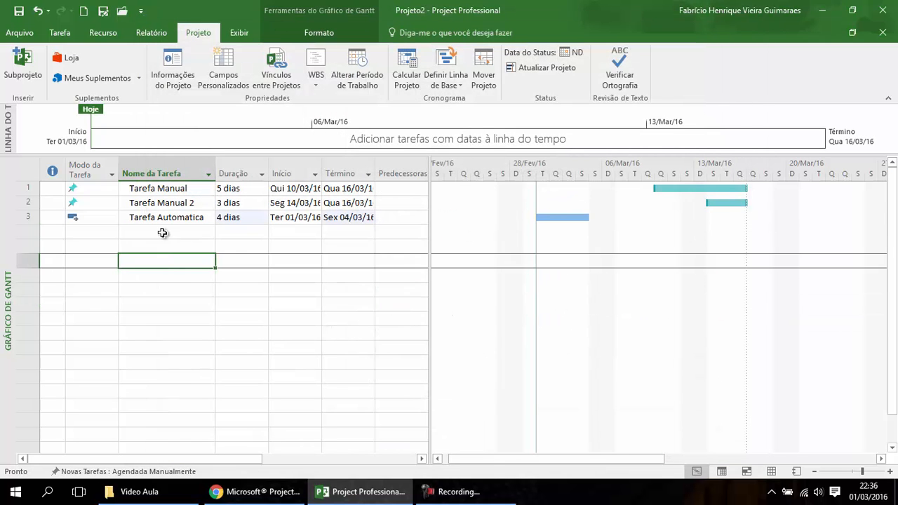
{"action": "left_click", "coordinate": [163, 233]}
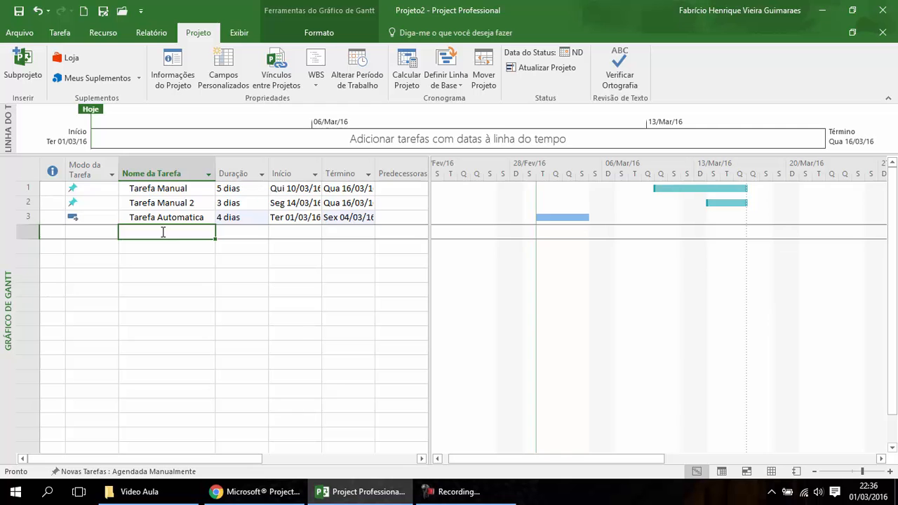